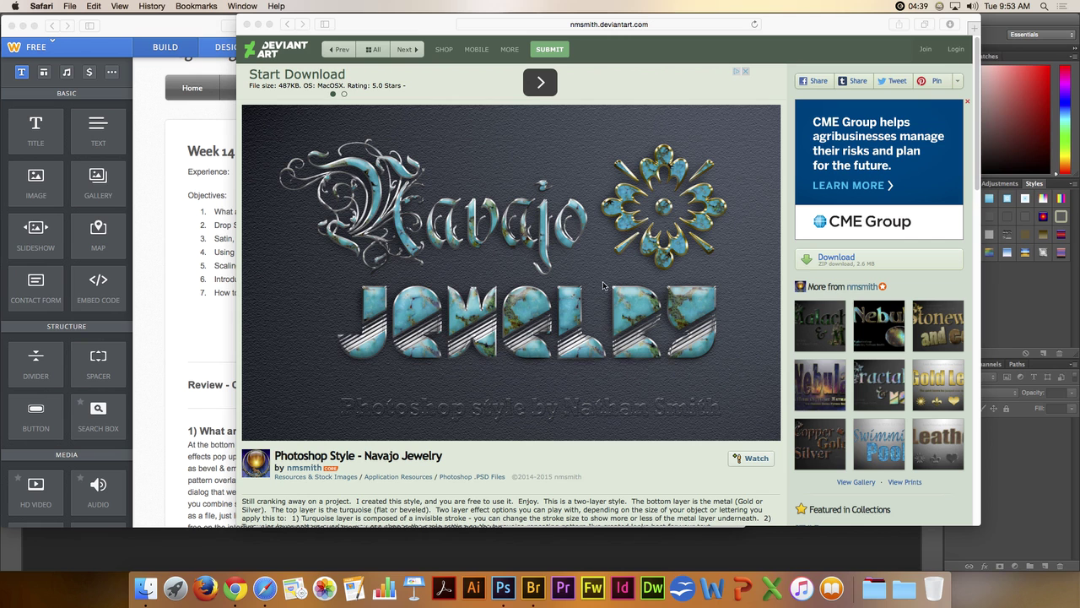
Download the Navajo Jewelry style from DeviantArt and check the Downloads folder in Finder
{"action": "left_click", "coordinate": [836, 260]}
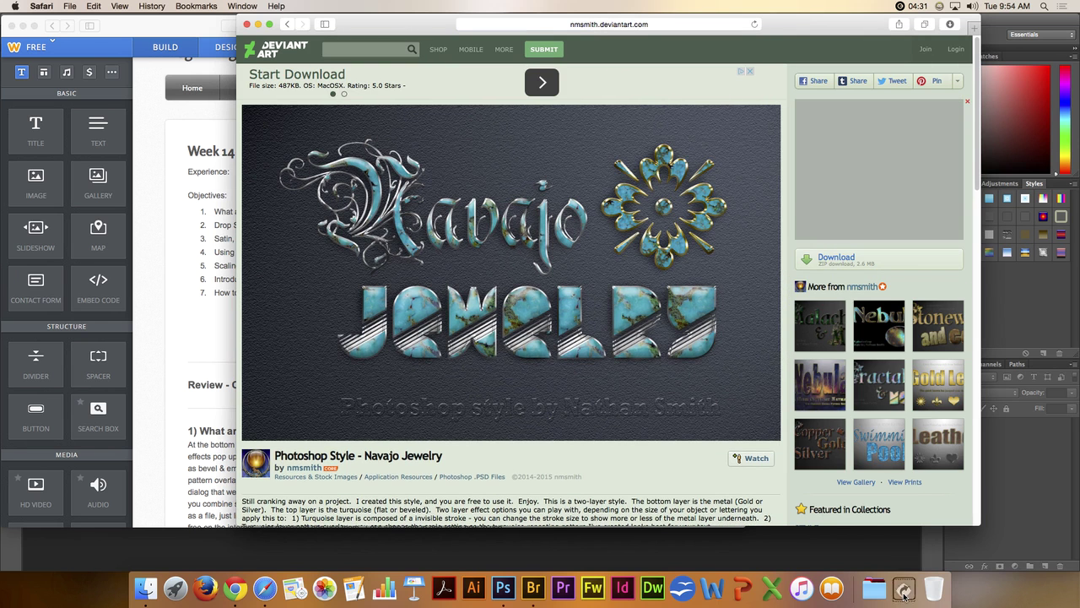
{"action": "left_click", "coordinate": [904, 588]}
{"action": "left_click", "coordinate": [905, 509]}
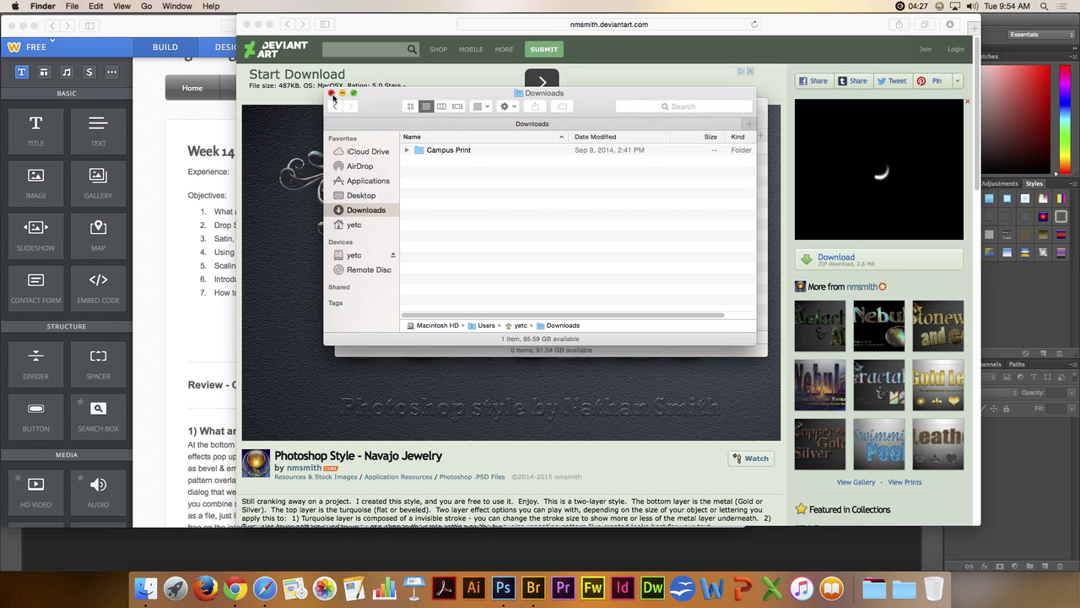
{"action": "left_click", "coordinate": [332, 93]}
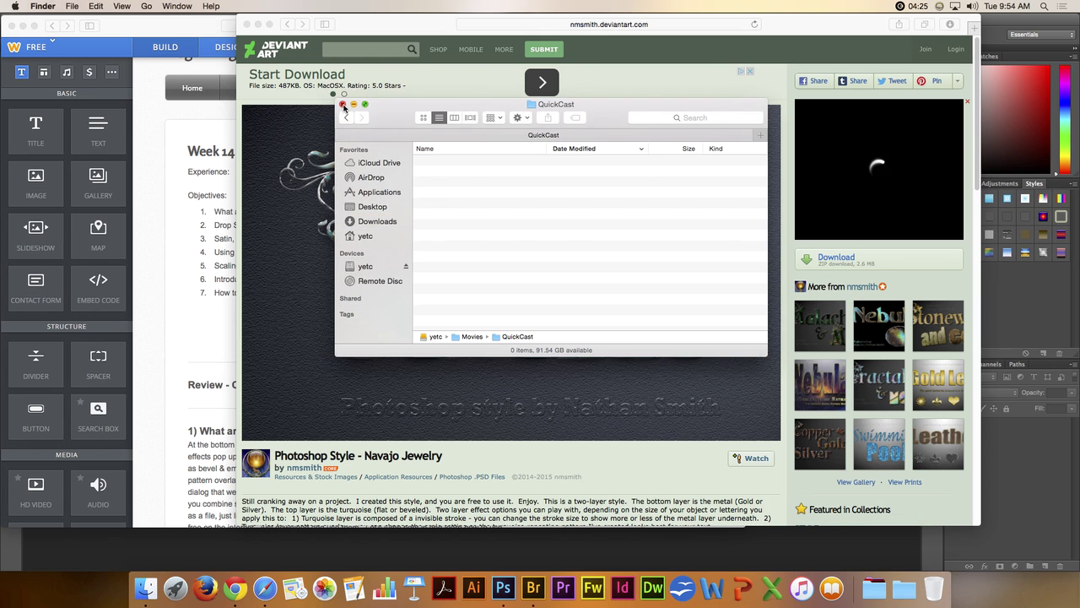
Re-download the Navajo Jewelry style and open the Downloads folder showing the new download
{"action": "left_click", "coordinate": [831, 260]}
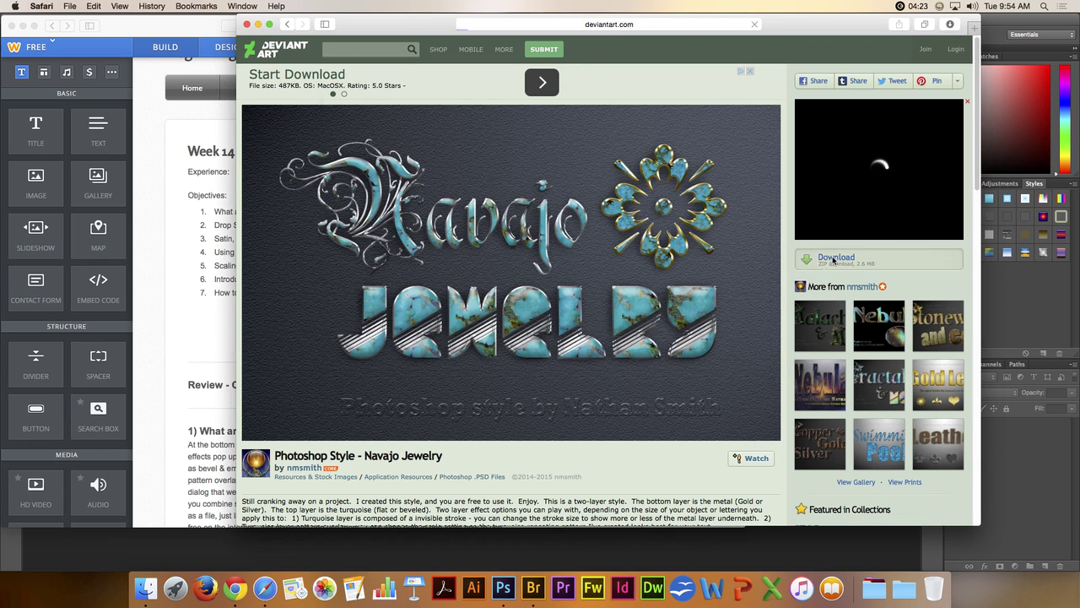
{"action": "left_click", "coordinate": [906, 593]}
{"action": "left_click", "coordinate": [907, 478]}
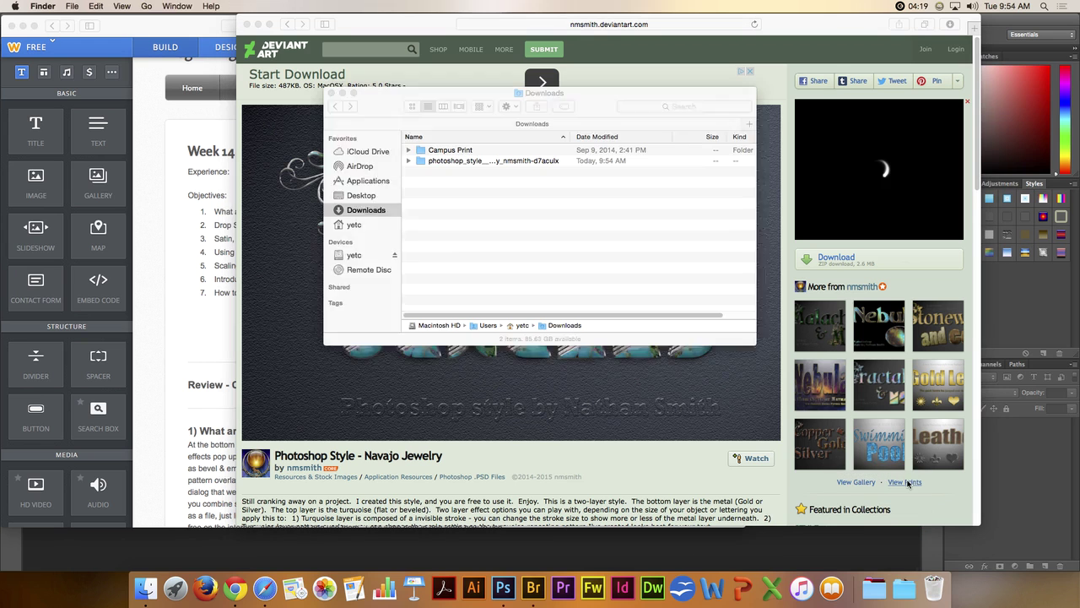
Open the photoshop_style folder and Quick Look the NMSmith-Navajo-Jewelry.asl file
{"action": "left_click", "coordinate": [461, 161]}
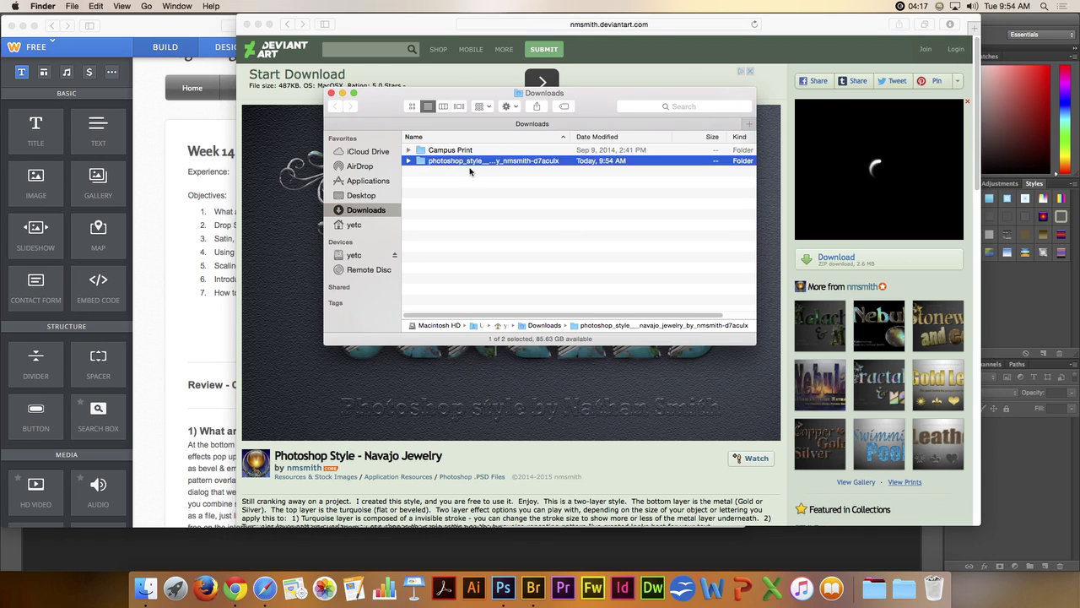
{"action": "double_click", "coordinate": [477, 161]}
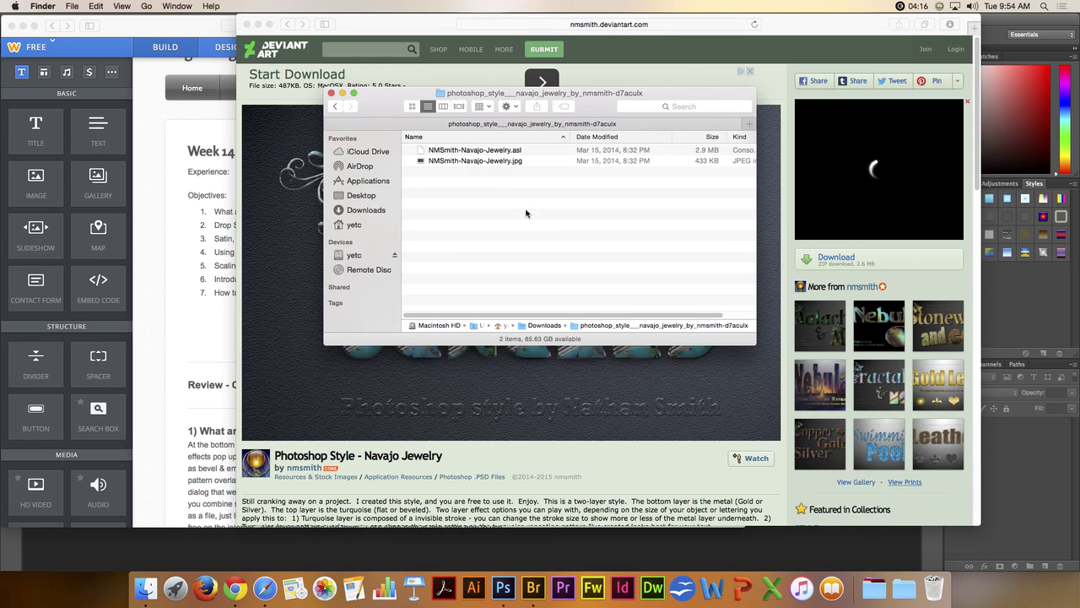
{"action": "left_click", "coordinate": [528, 152]}
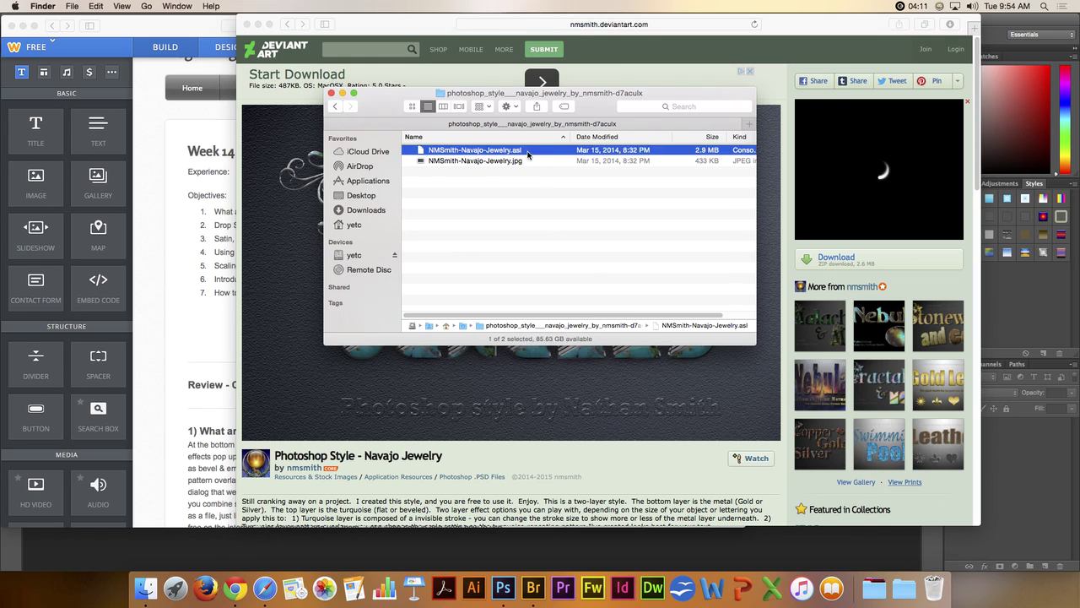
{"action": "key", "text": "space"}
{"action": "key", "text": "space"}
Preview the NMSmith-Navajo-Jewelry.jpg sample image, then return to Photoshop
{"action": "left_click", "coordinate": [461, 163]}
{"action": "key", "text": "space"}
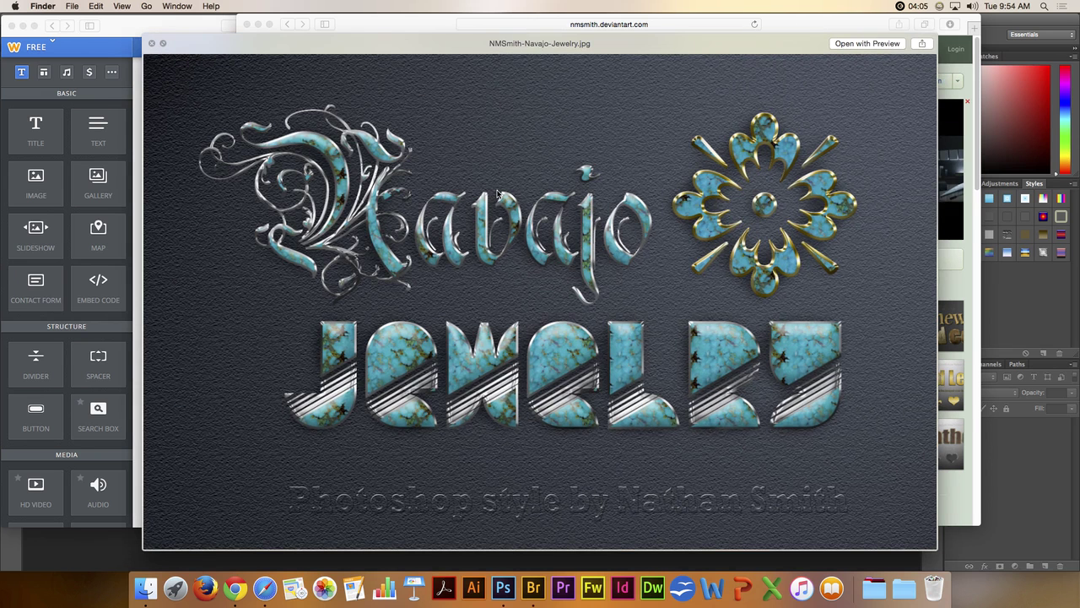
{"action": "key", "text": "space"}
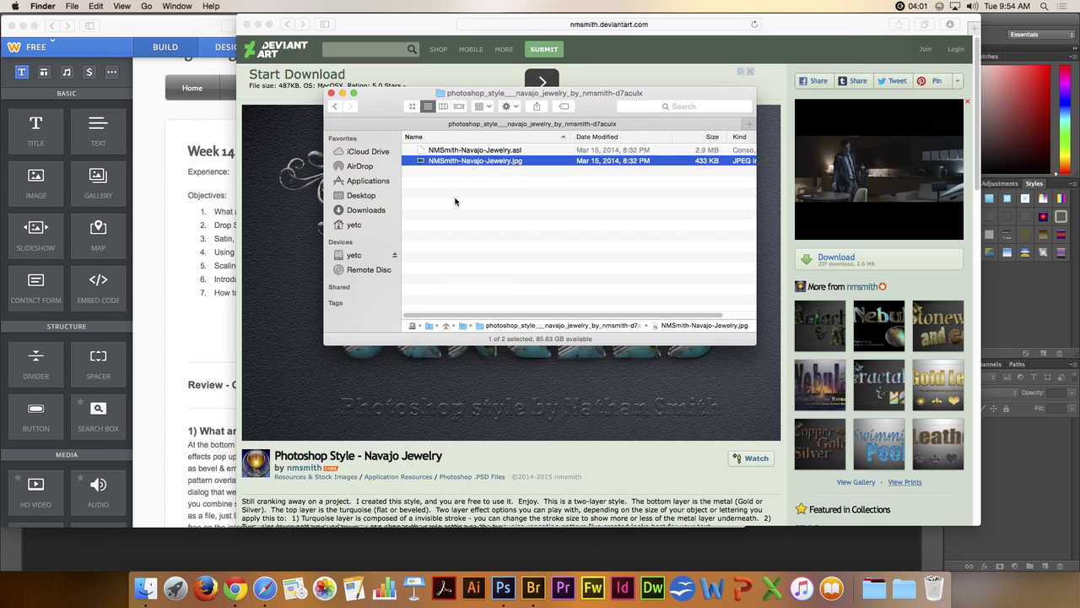
{"action": "left_click", "coordinate": [216, 550]}
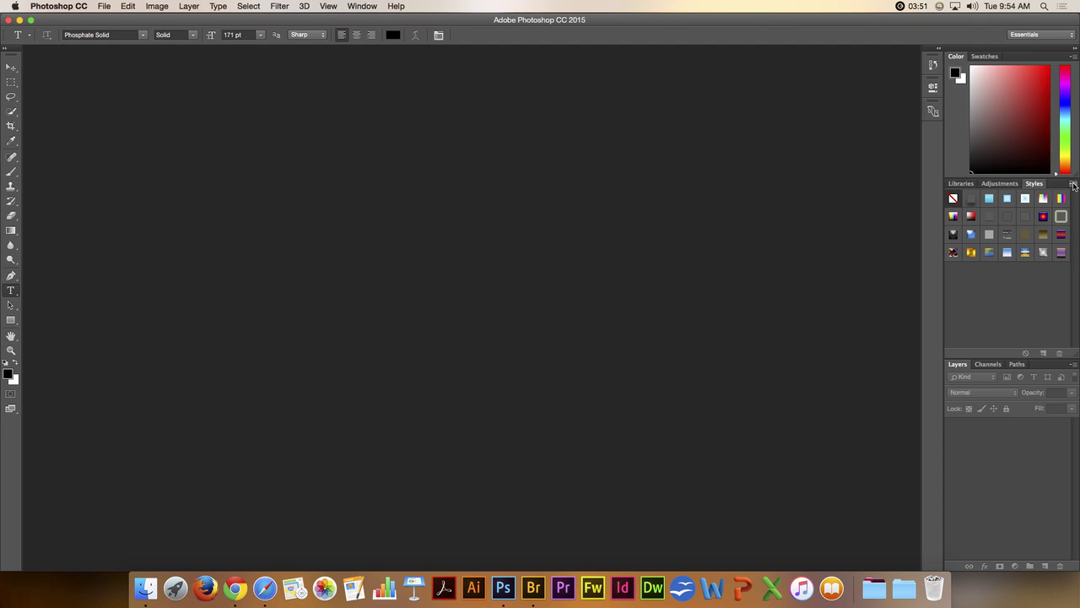
Load NMSmith-Navajo-Jewelry.asl from Downloads > photoshop_style through the Styles panel's Load Styles
{"action": "left_click", "coordinate": [1074, 184]}
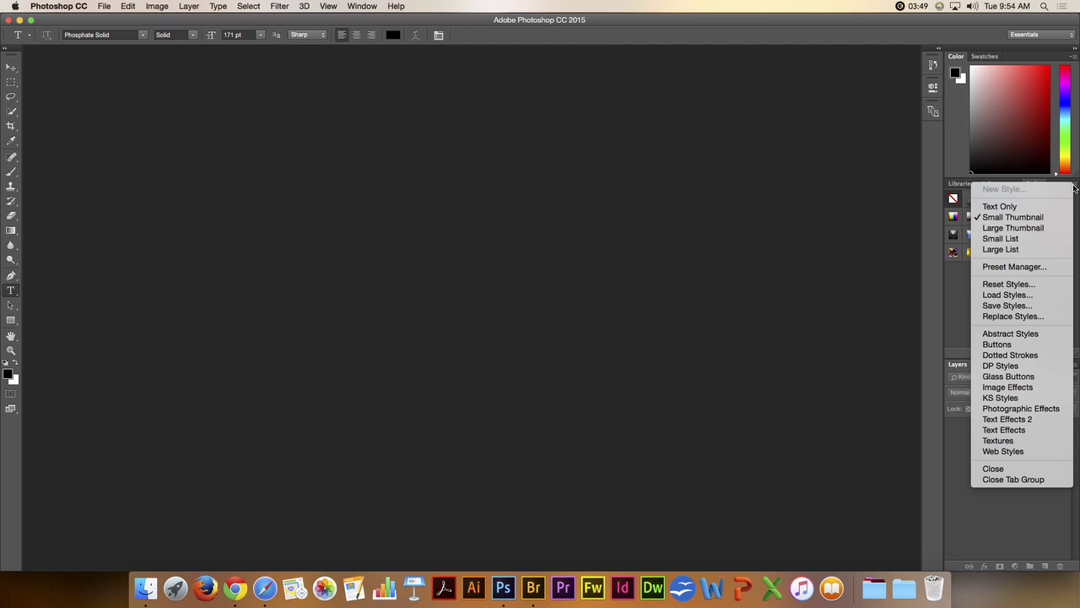
{"action": "left_click", "coordinate": [1021, 295]}
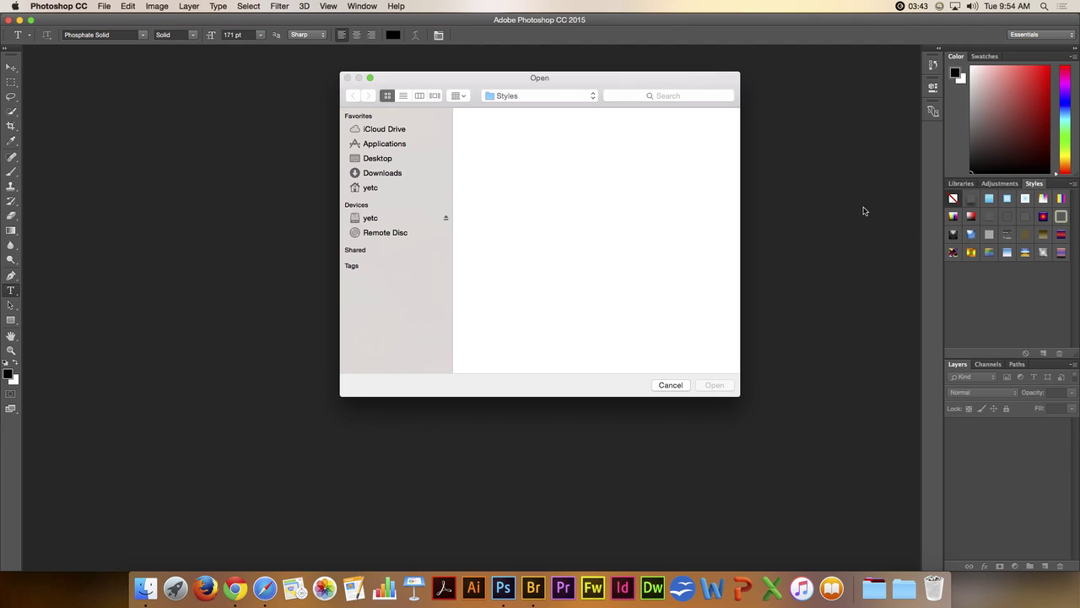
{"action": "left_click", "coordinate": [382, 174]}
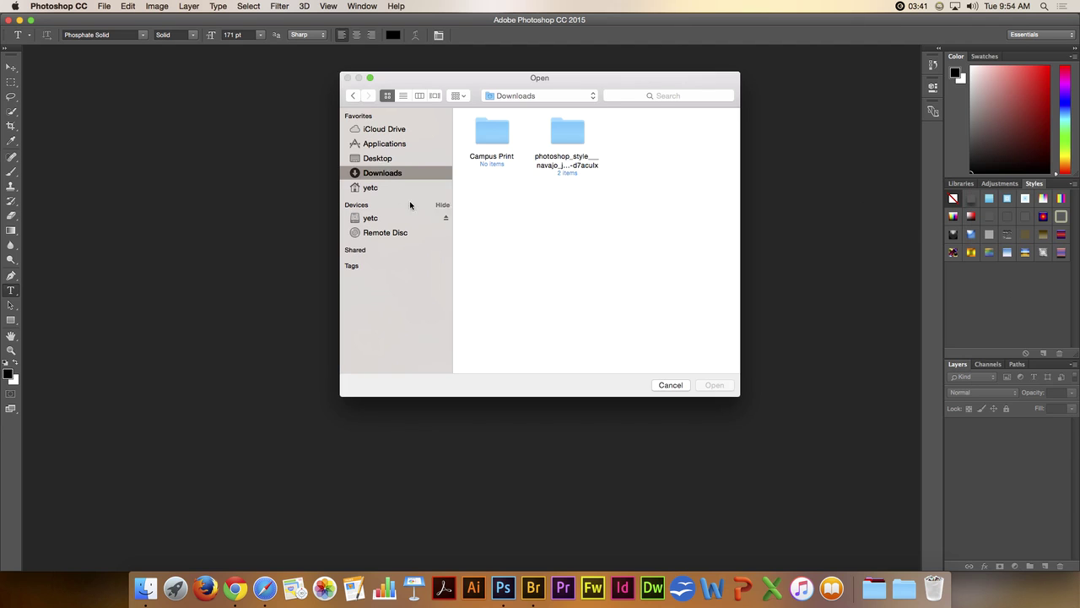
{"action": "double_click", "coordinate": [569, 141]}
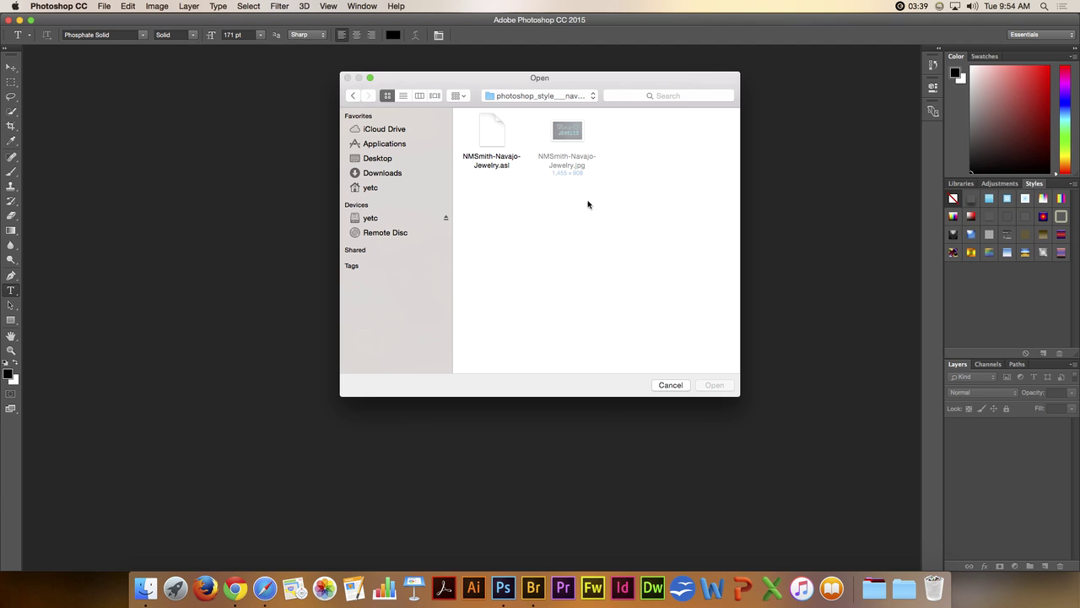
{"action": "left_click", "coordinate": [489, 129]}
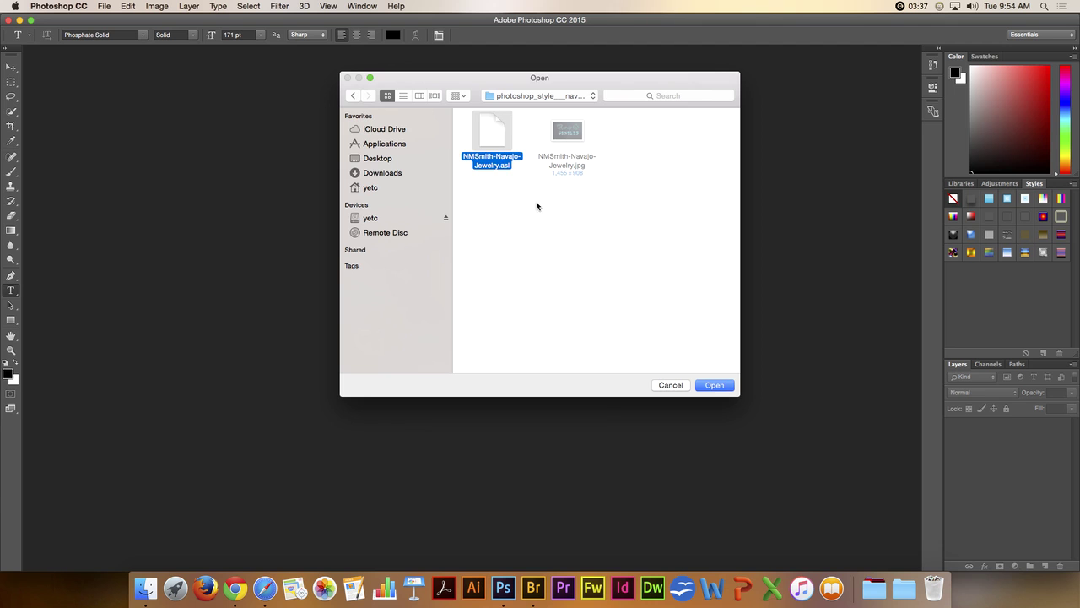
{"action": "left_click", "coordinate": [707, 386]}
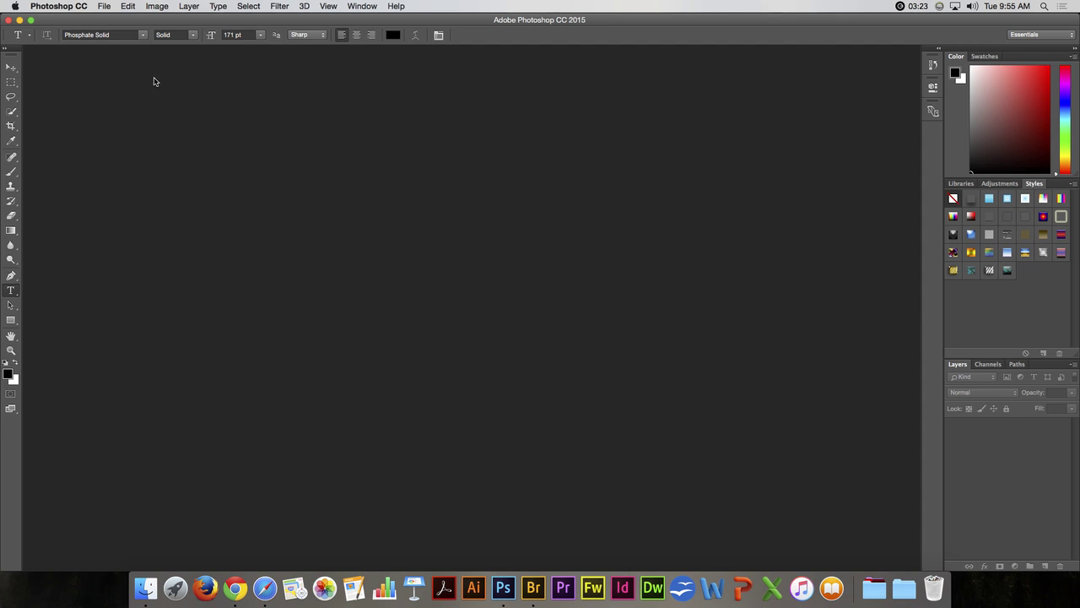
Create a new blank 7 × 5 inch document at 300 ppi
{"action": "left_click", "coordinate": [106, 6]}
{"action": "left_click", "coordinate": [112, 19]}
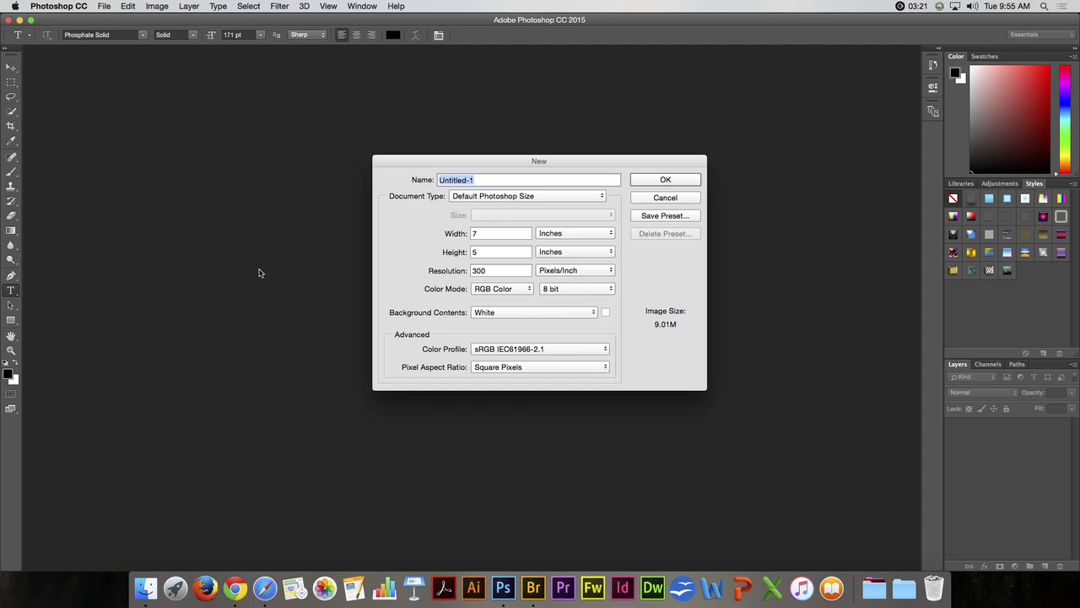
{"action": "left_click", "coordinate": [687, 181]}
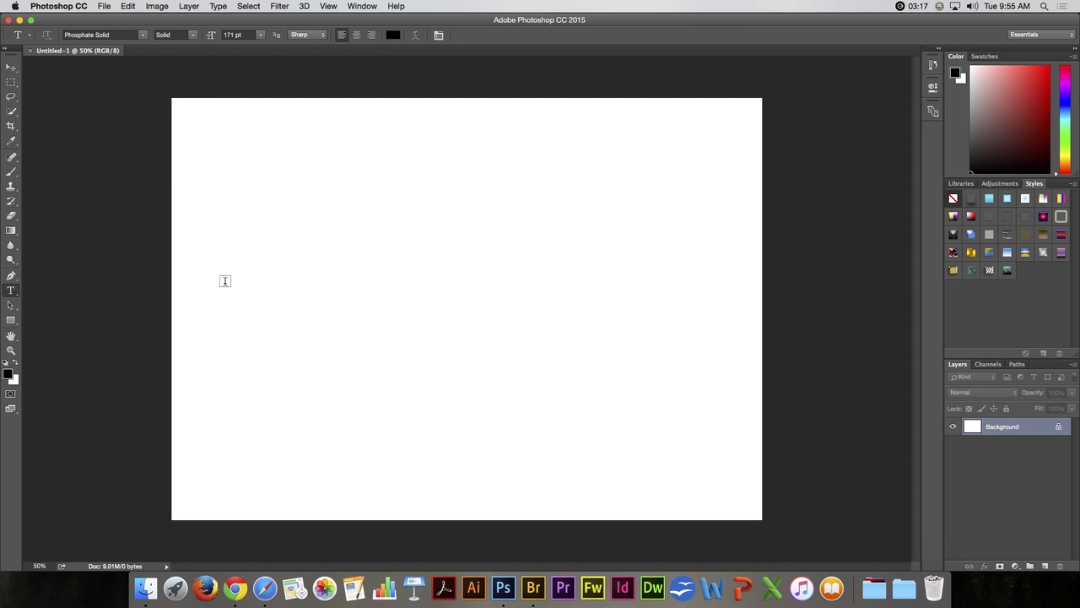
Add a text box across the upper canvas containing the word HELLO
{"action": "left_click_drag", "start_coordinate": [204, 184], "coordinate": [751, 453]}
{"action": "type", "text": "HELLO"}
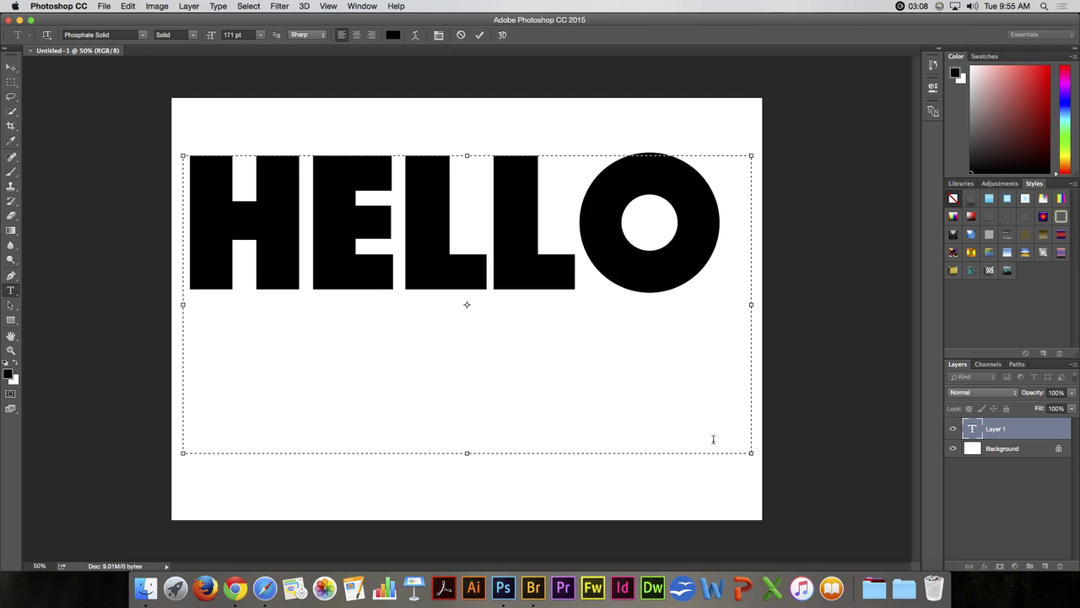
{"action": "key", "text": "super+Return"}
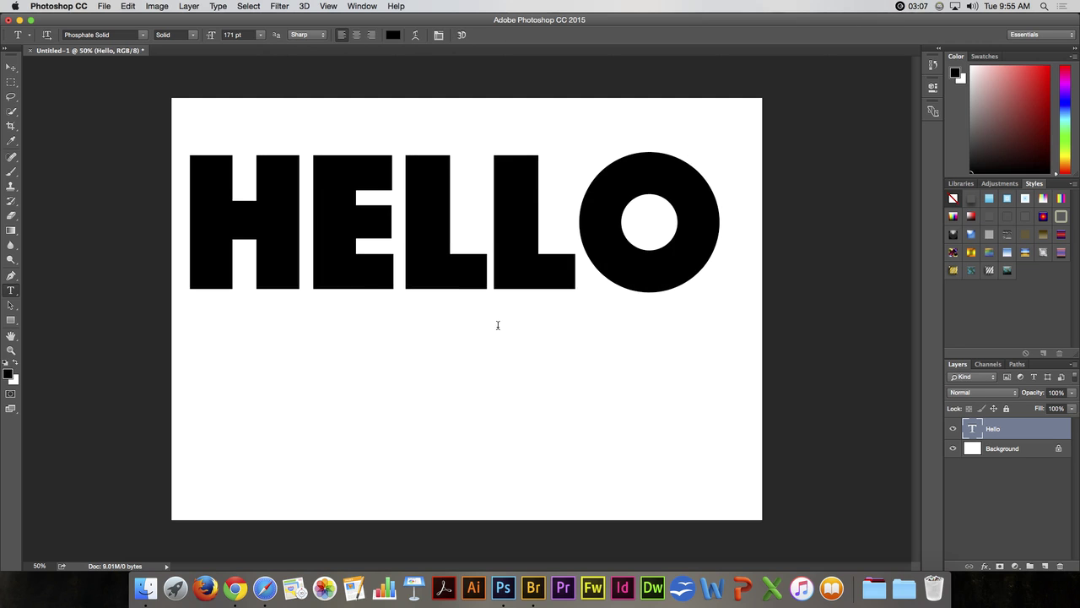
Center HELLO, duplicate its layer as Hello copy, hide the copy, and select Hello
{"action": "left_click_drag", "start_coordinate": [482, 309], "coordinate": [496, 386]}
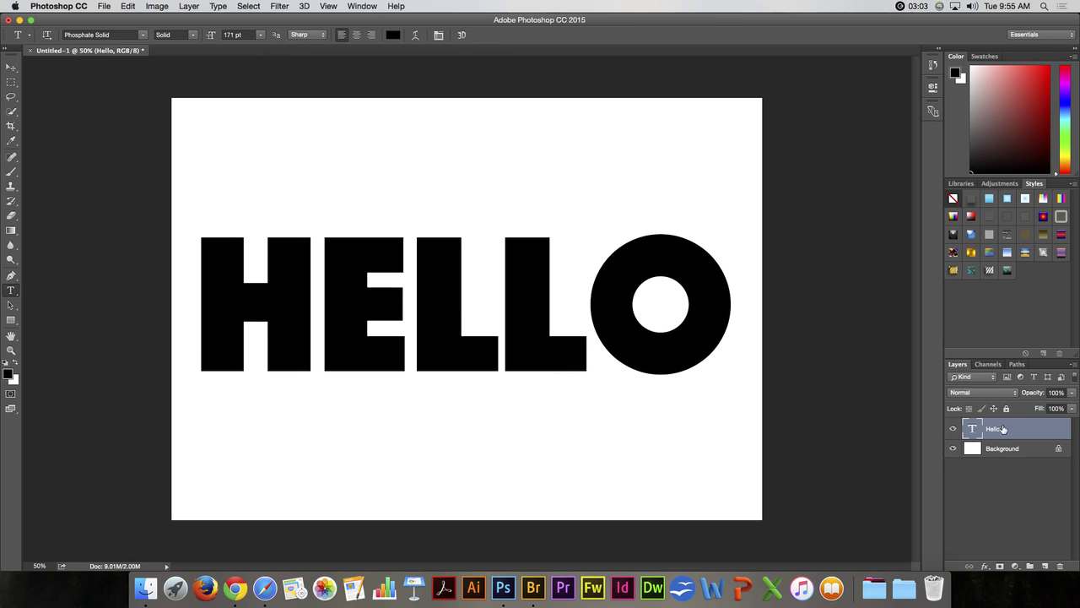
{"action": "left_click_drag", "start_coordinate": [975, 430], "coordinate": [1045, 568]}
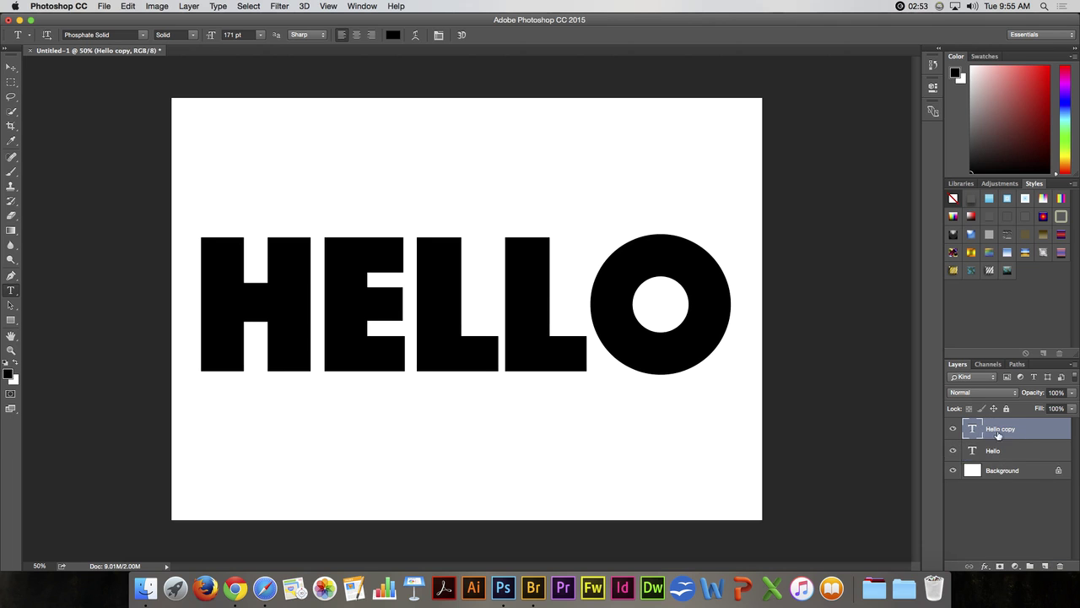
{"action": "left_click", "coordinate": [954, 430]}
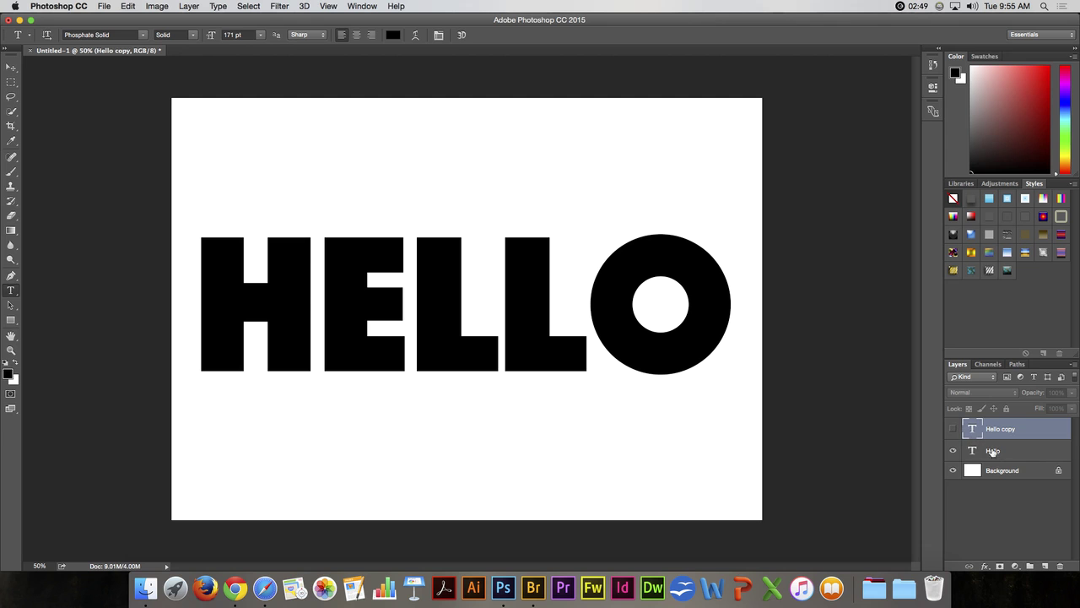
{"action": "left_click", "coordinate": [998, 456]}
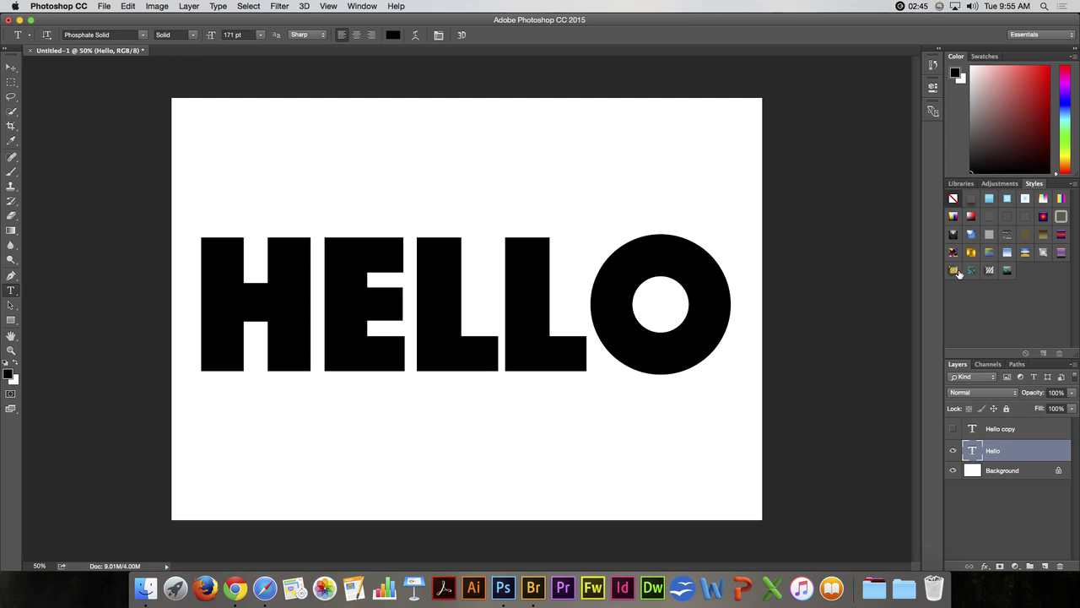
Give the Hello layer a chrome metal style and make Hello copy visible again
{"action": "left_click", "coordinate": [953, 270]}
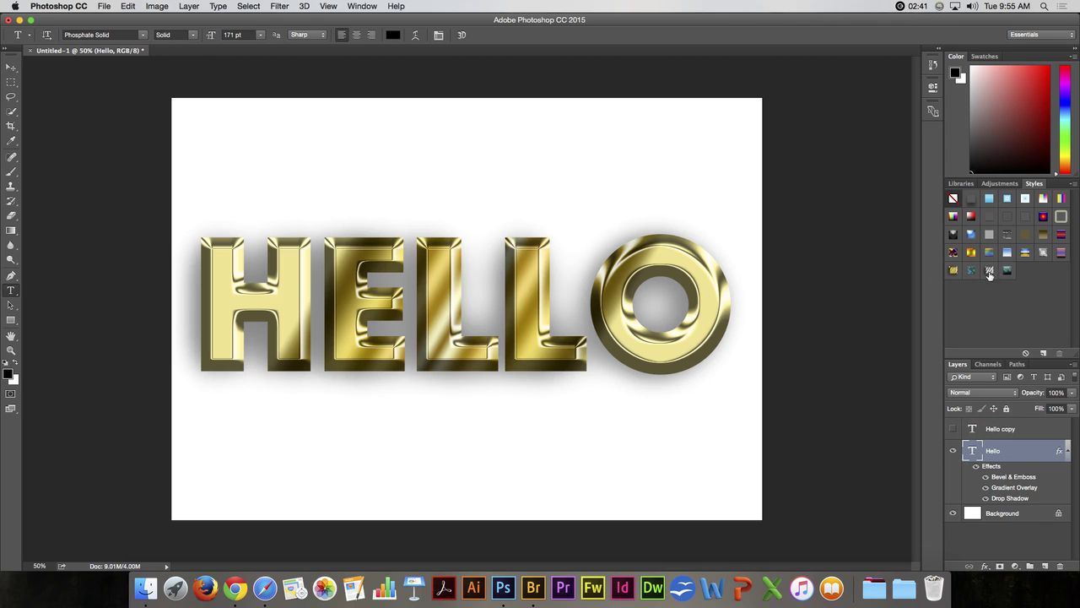
{"action": "left_click", "coordinate": [989, 272]}
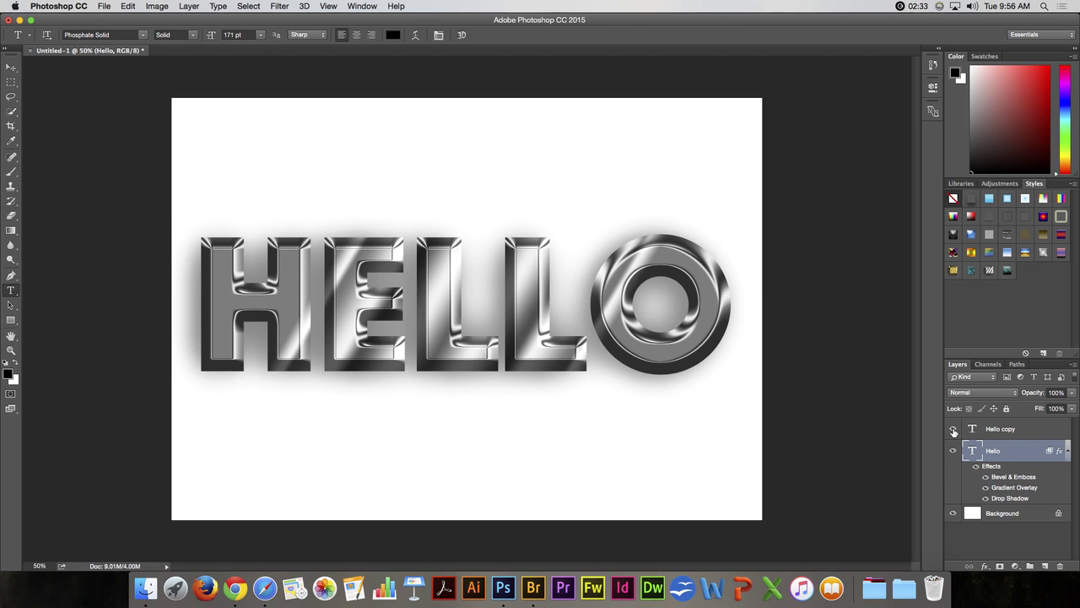
{"action": "left_click", "coordinate": [953, 429]}
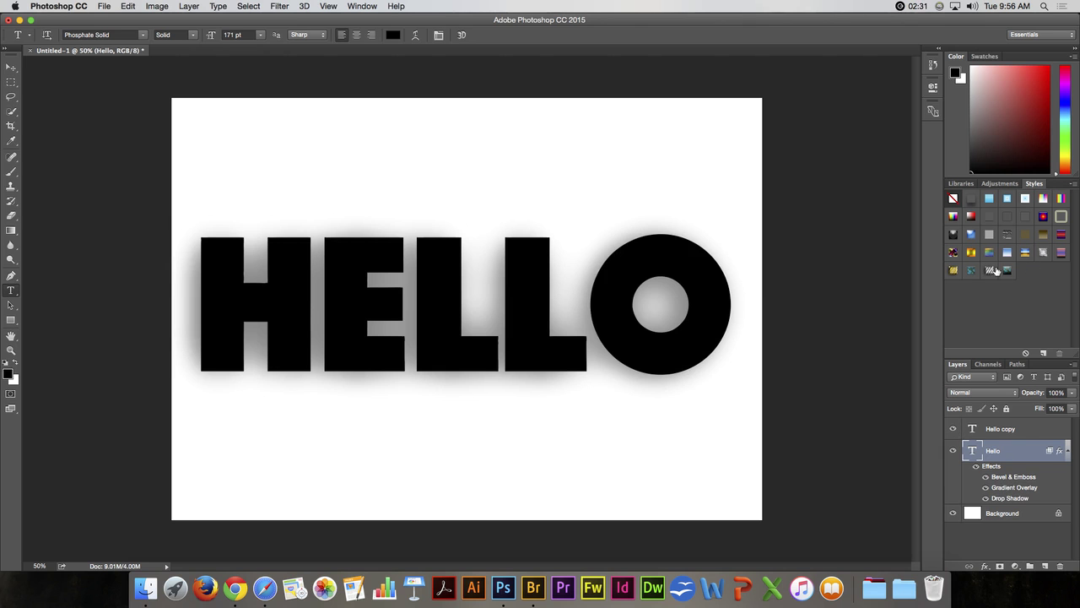
Apply the Navajo Jewelry turquoise-and-metal style to Hello copy, undoing a stray application on Hello
{"action": "left_click", "coordinate": [971, 271]}
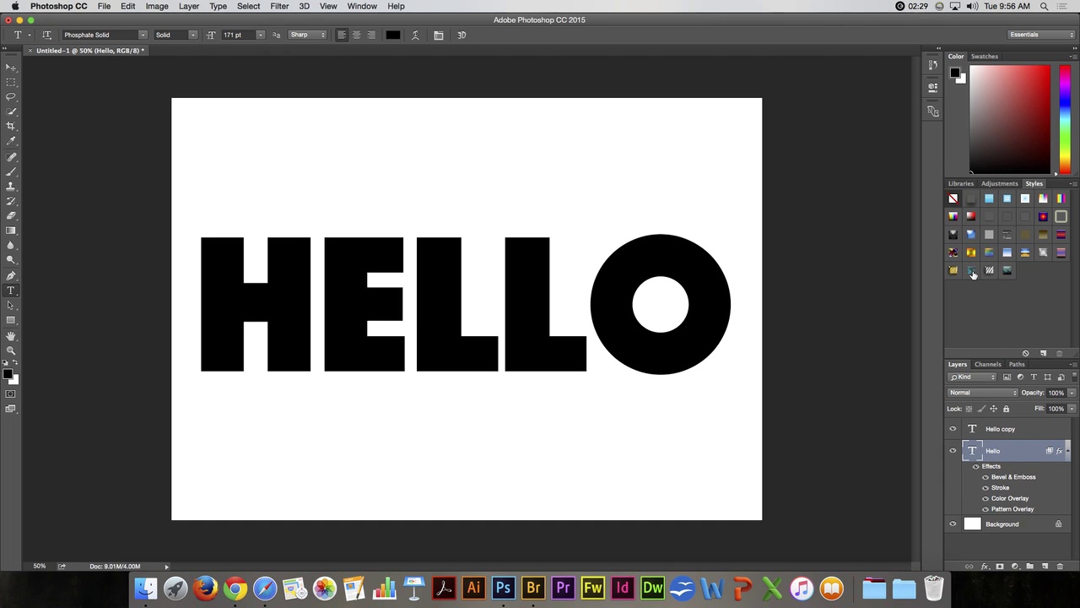
{"action": "key", "text": "super+z"}
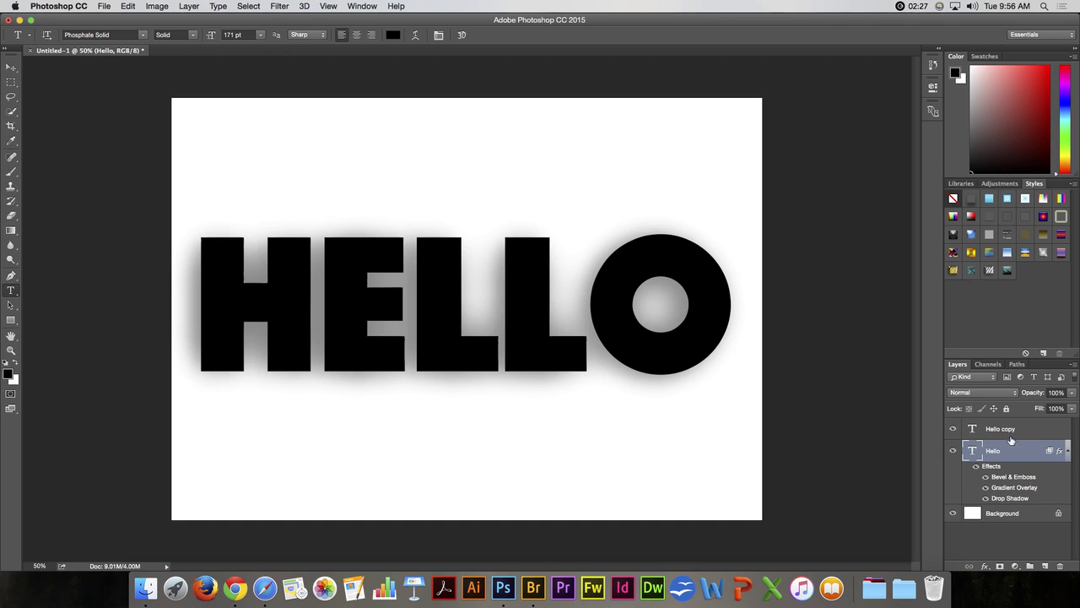
{"action": "left_click", "coordinate": [1007, 430]}
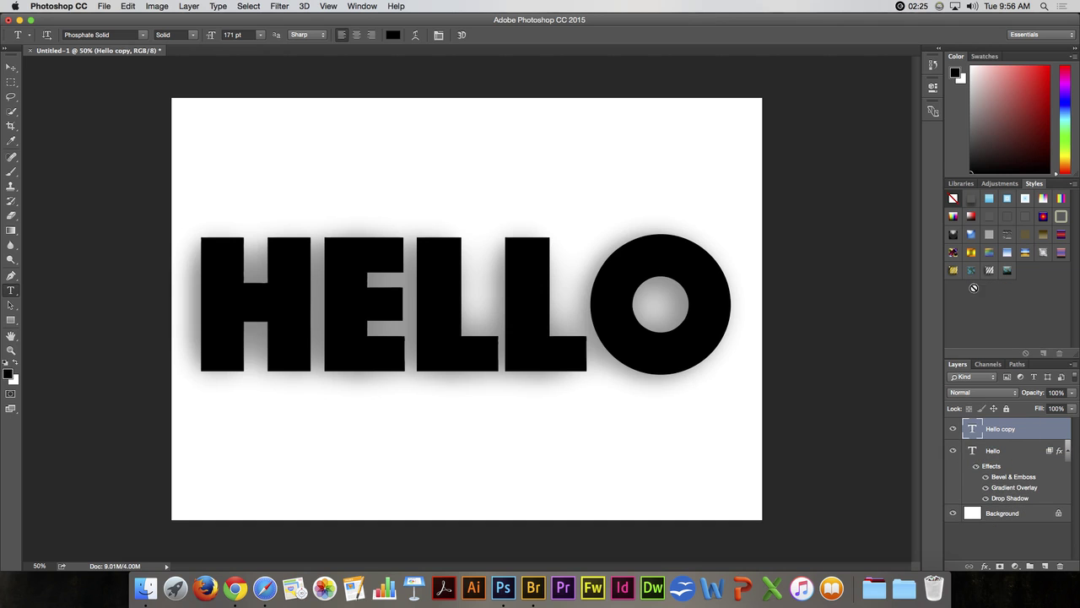
{"action": "left_click", "coordinate": [972, 271]}
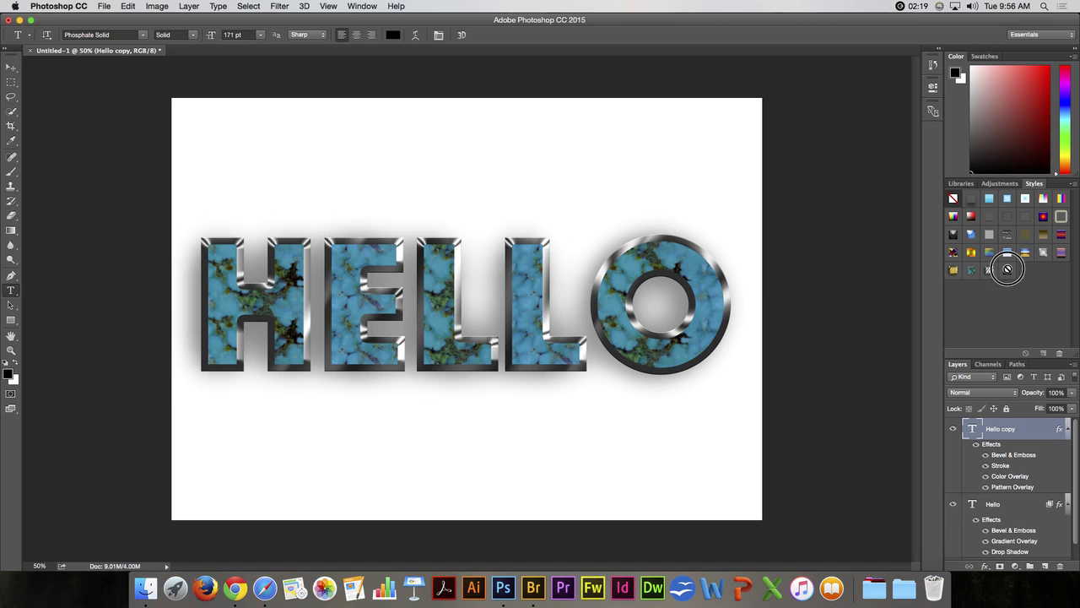
Switch Hello copy to a lighter turquoise style and collapse the Styles panel
{"action": "left_click", "coordinate": [1007, 271]}
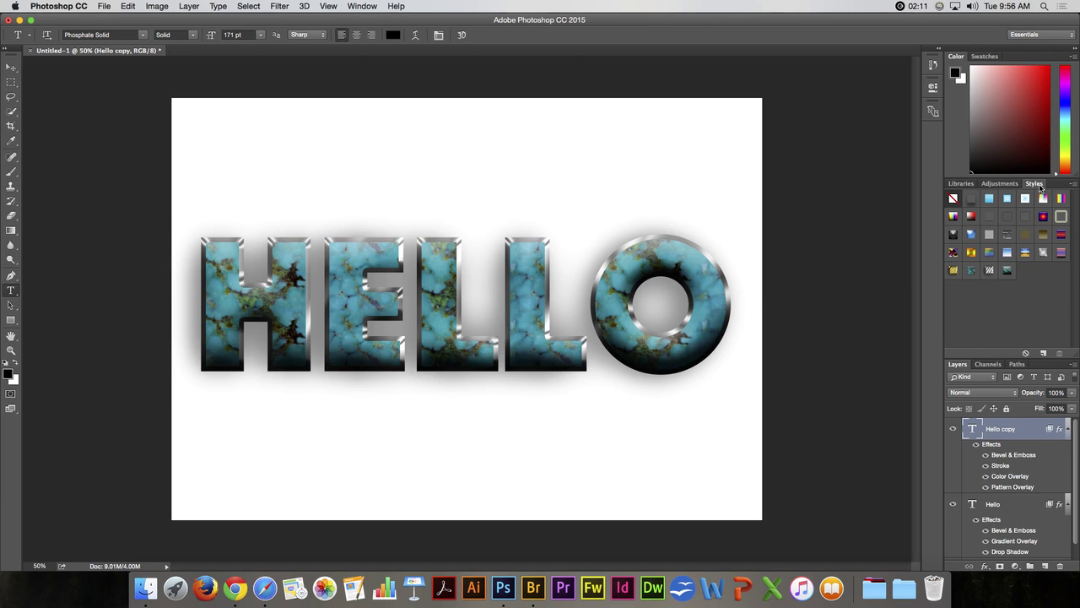
{"action": "double_click", "coordinate": [1037, 185]}
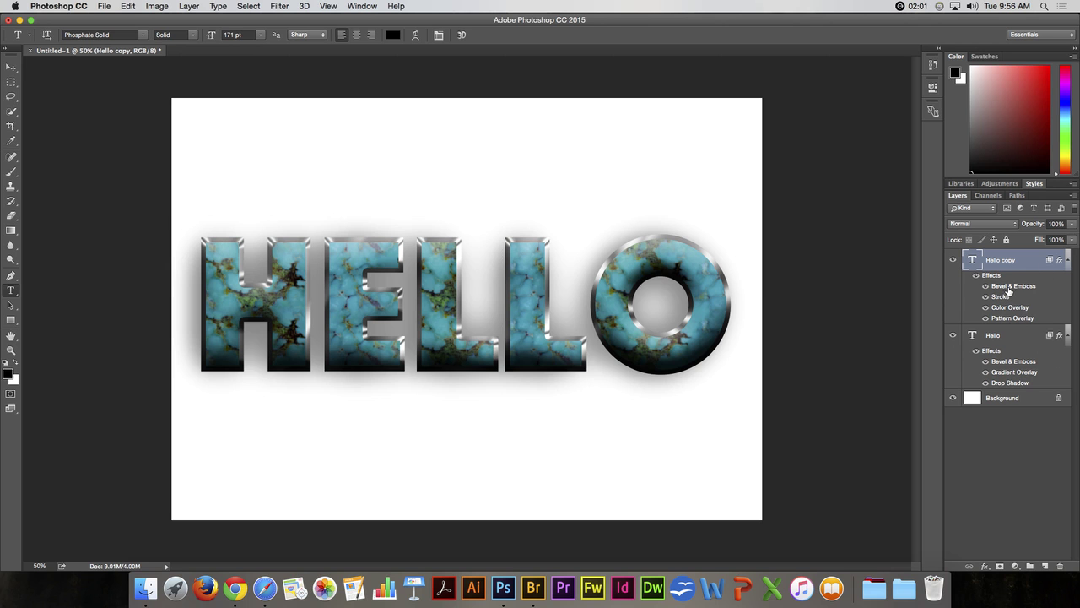
Lower Hello copy's Bevel & Emboss depth to 53% and light it from 103°, 42° altitude
{"action": "double_click", "coordinate": [1007, 289]}
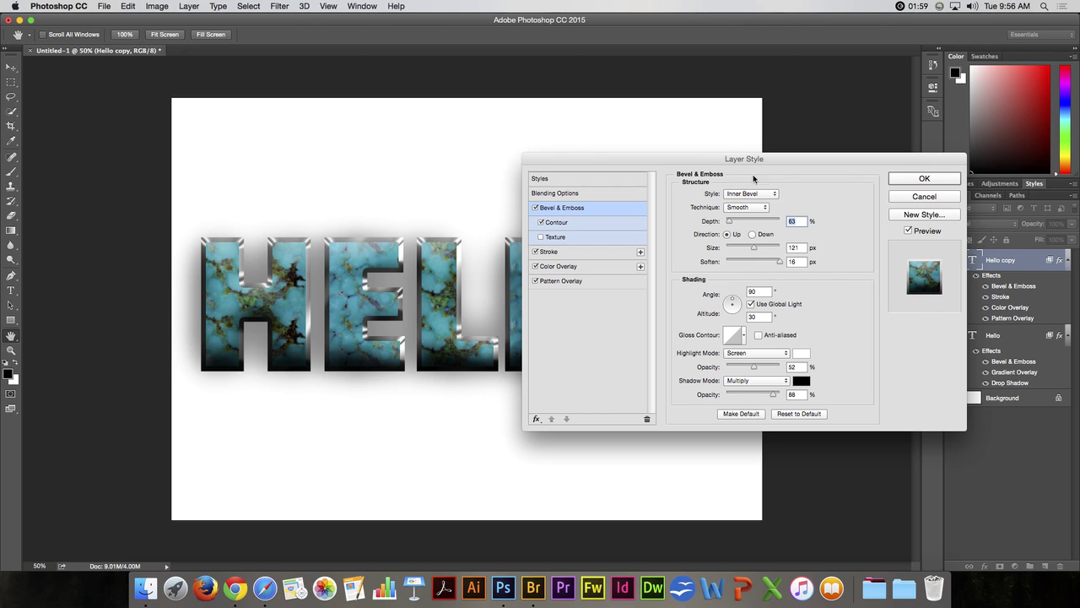
{"action": "left_click_drag", "start_coordinate": [741, 159], "coordinate": [794, 169]}
{"action": "left_click_drag", "start_coordinate": [780, 229], "coordinate": [780, 229]}
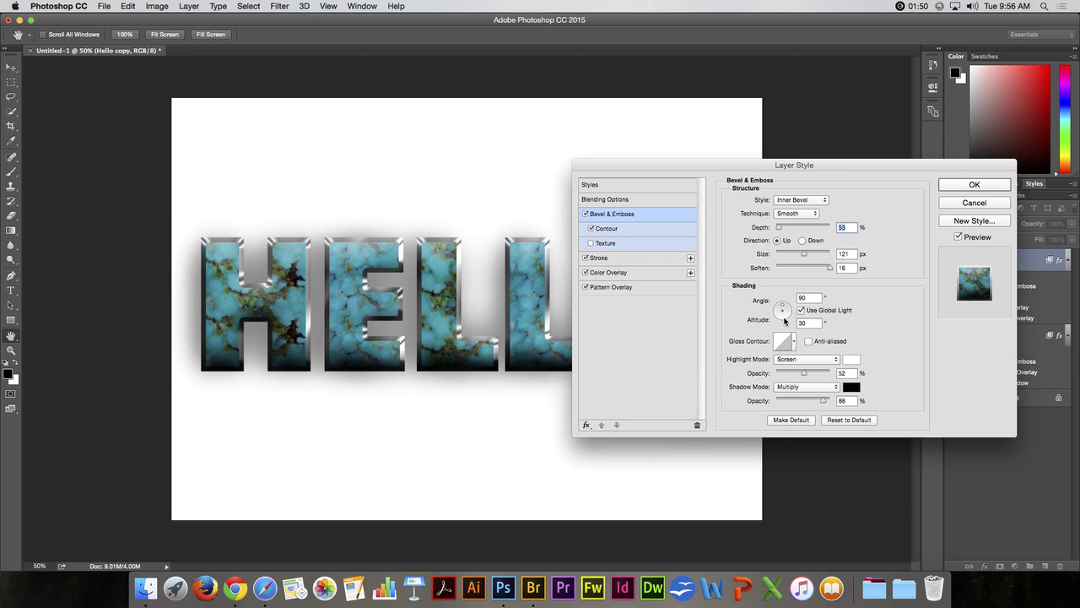
{"action": "left_click", "coordinate": [780, 310]}
{"action": "left_click_drag", "start_coordinate": [780, 310], "coordinate": [782, 309]}
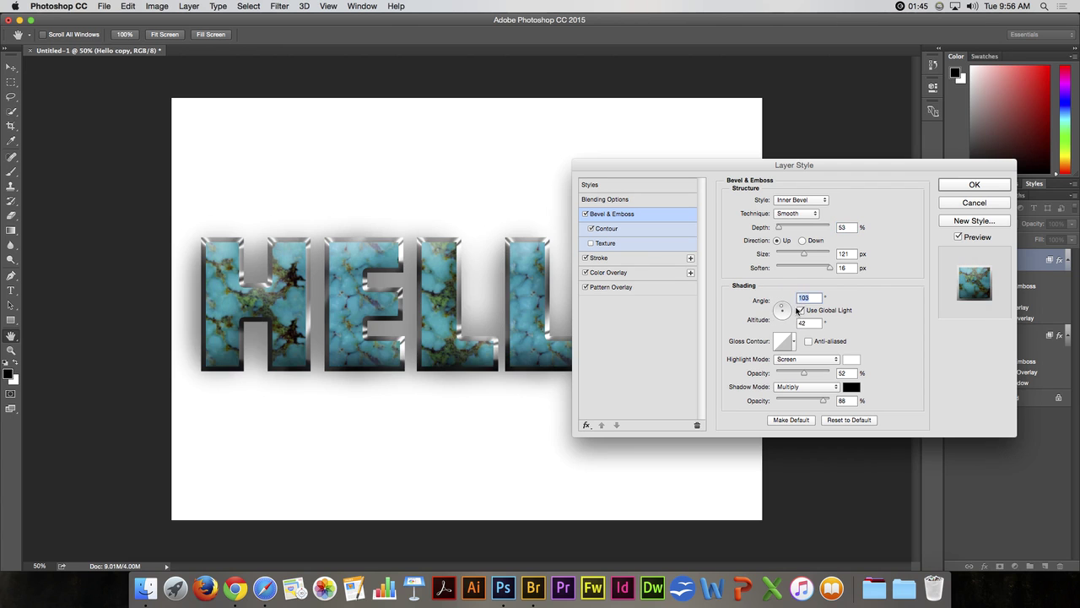
{"action": "left_click", "coordinate": [974, 184]}
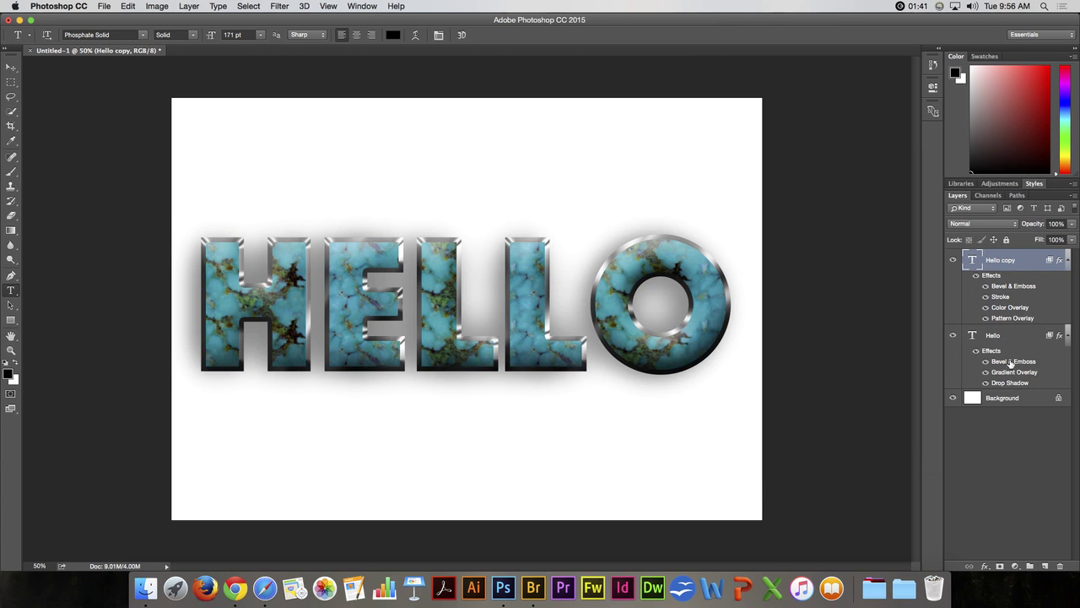
Widen Hello copy's inside stroke to 43 px
{"action": "double_click", "coordinate": [1001, 297]}
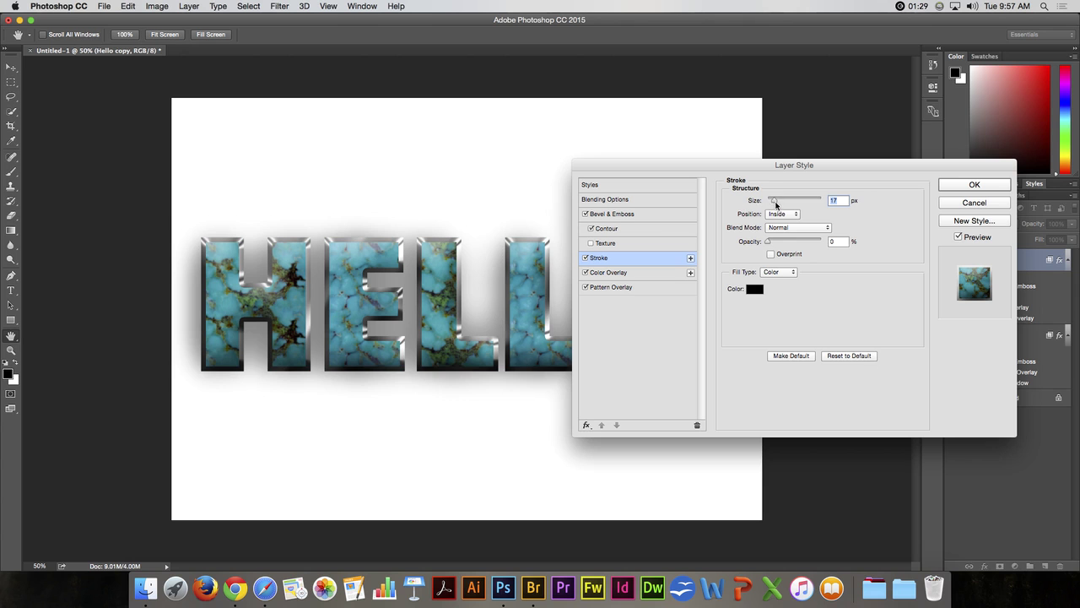
{"action": "left_click_drag", "start_coordinate": [774, 203], "coordinate": [770, 204]}
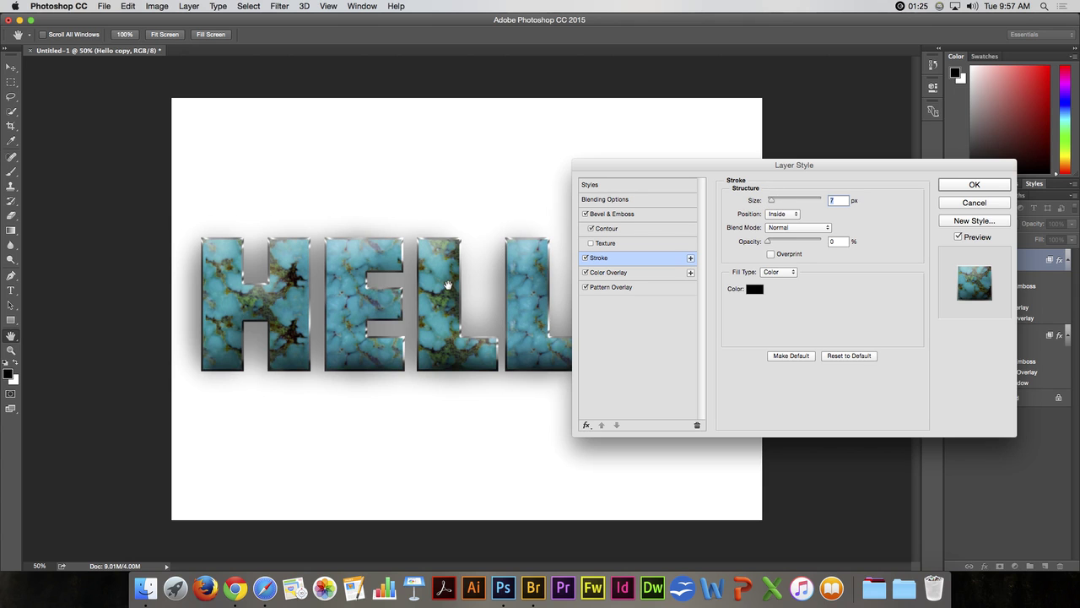
{"action": "left_click_drag", "start_coordinate": [772, 203], "coordinate": [778, 201]}
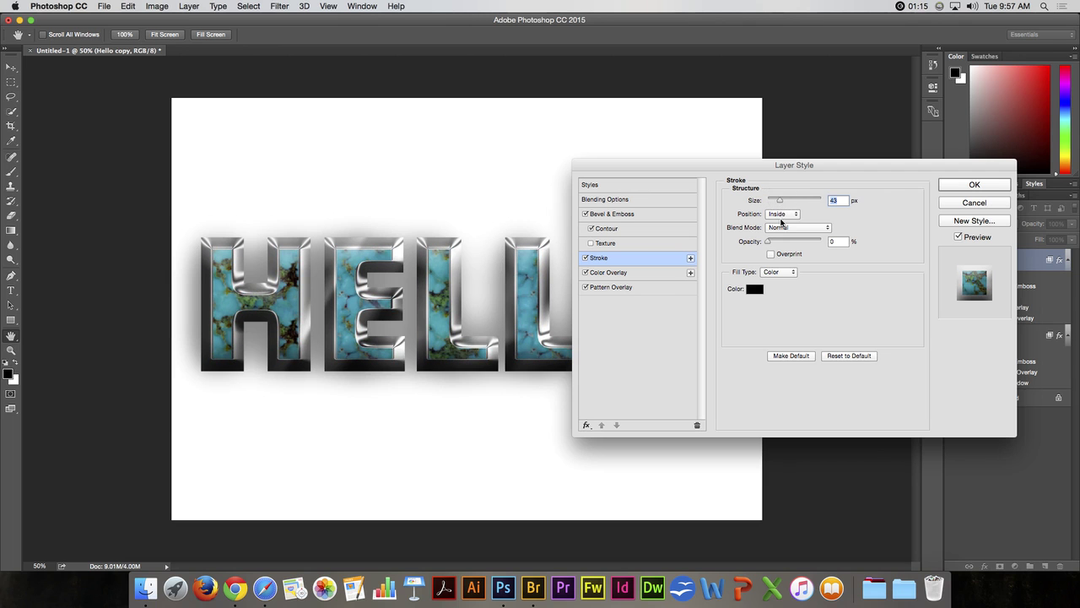
{"action": "left_click", "coordinate": [991, 181]}
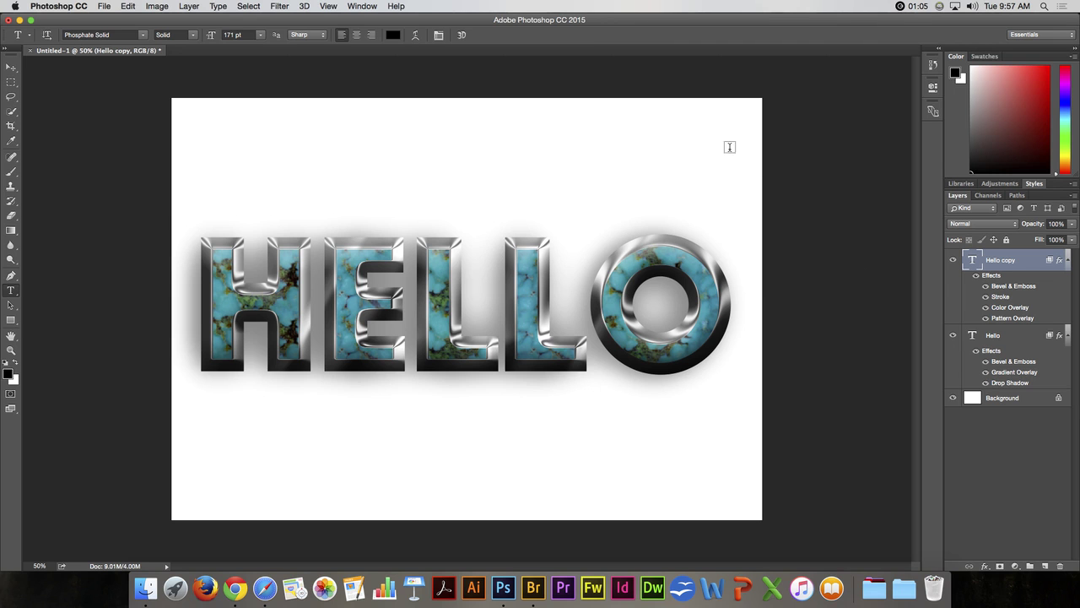
Open the Preset Manager from Edit > Presets with Preset Type set to Styles
{"action": "left_click", "coordinate": [129, 7]}
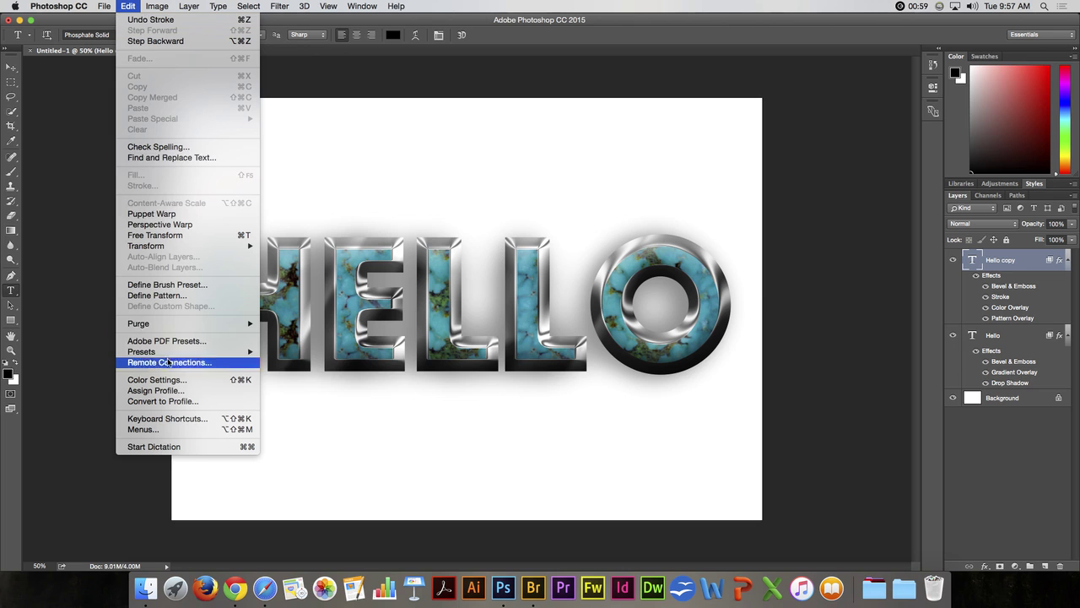
{"action": "mouse_move", "coordinate": [169, 354]}
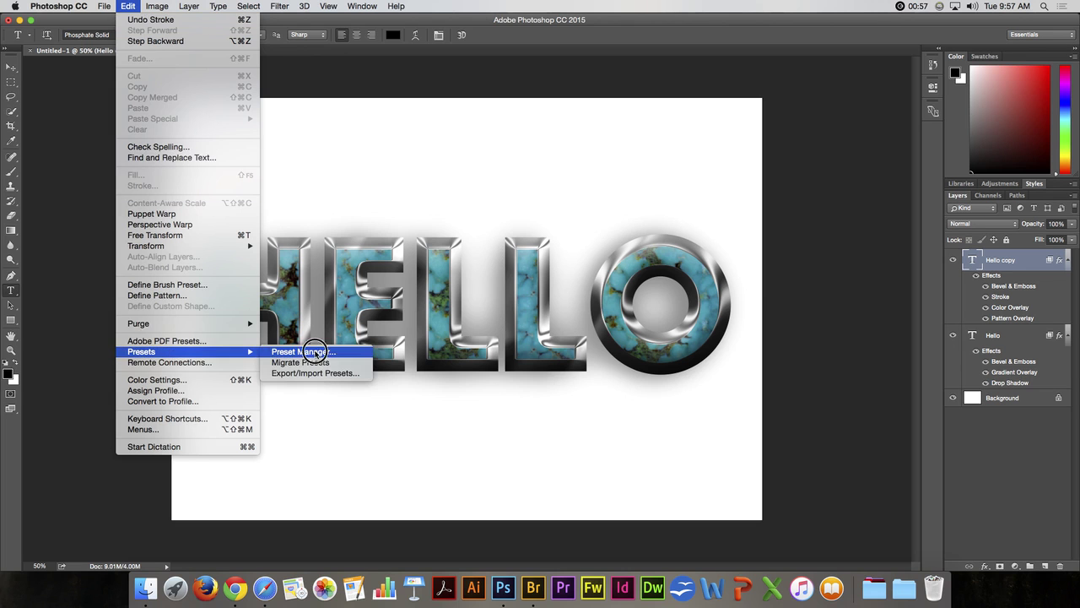
{"action": "left_click", "coordinate": [312, 351]}
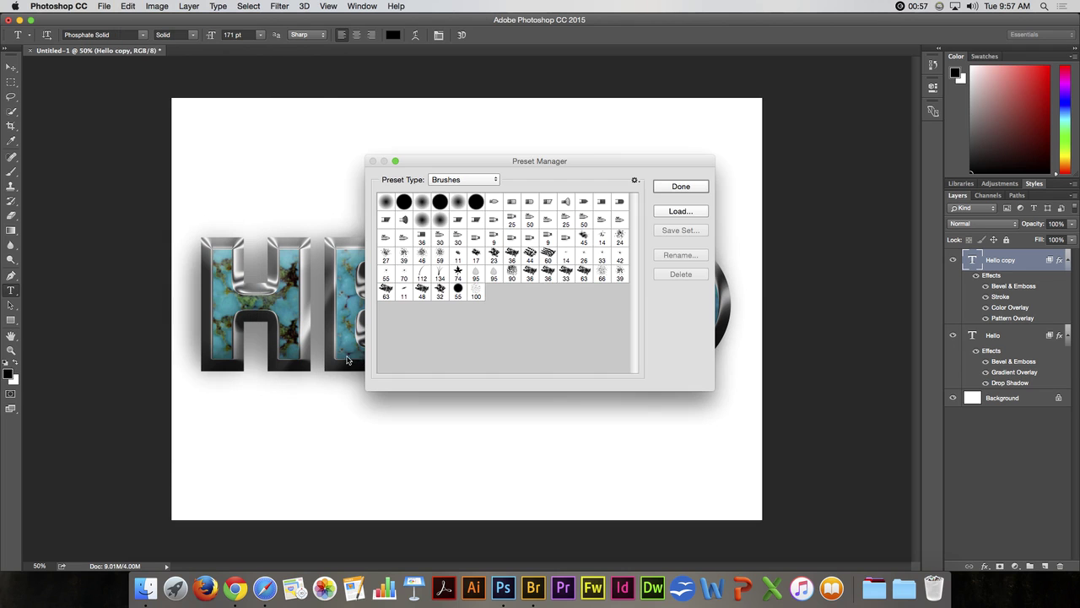
{"action": "left_click", "coordinate": [495, 179]}
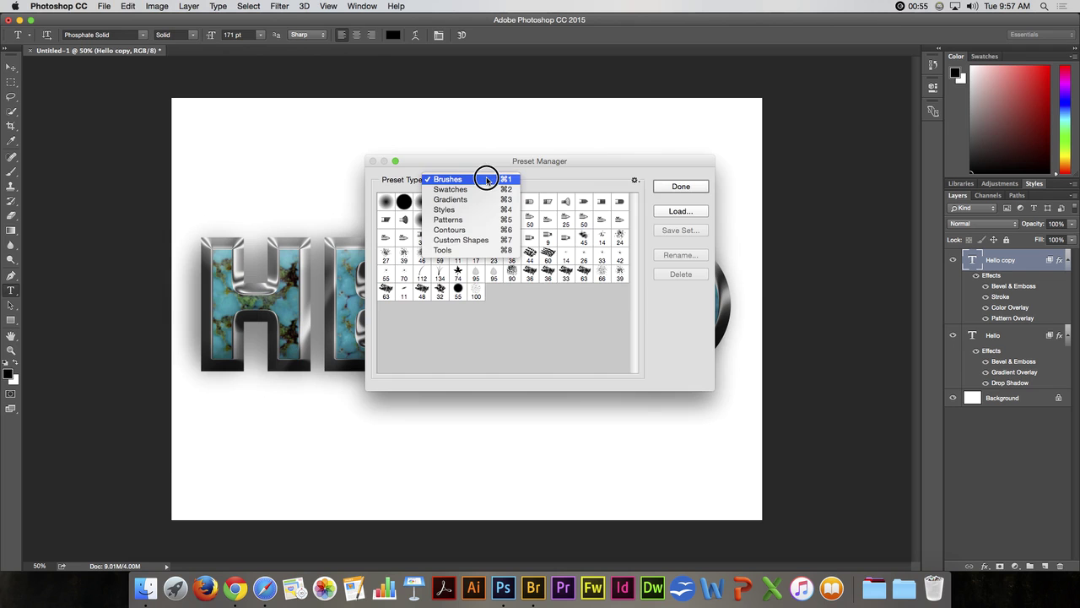
{"action": "left_click", "coordinate": [452, 210]}
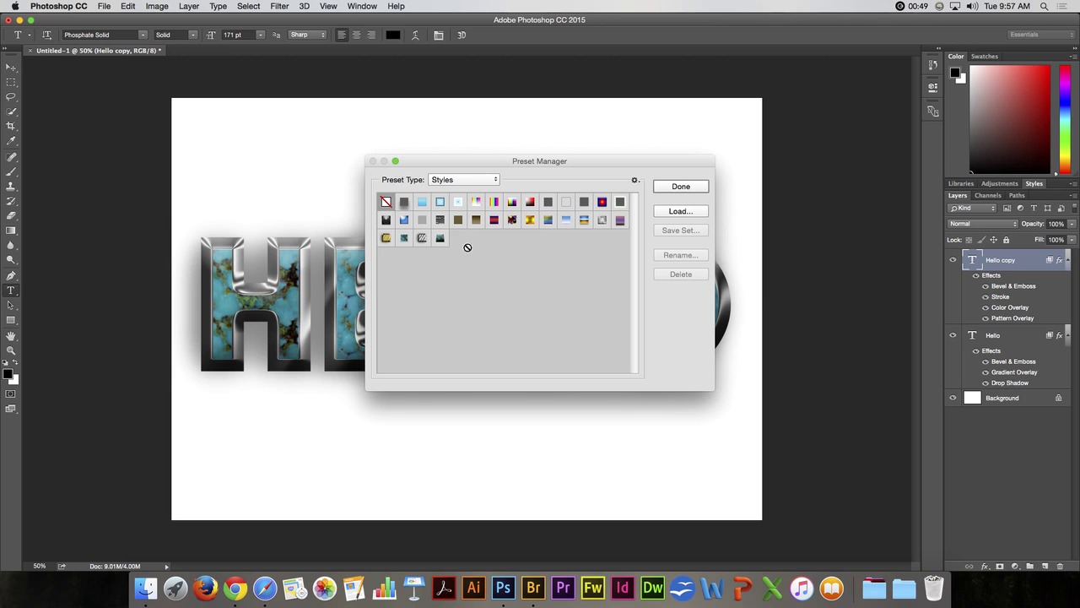
Delete the last four appended Navajo Jewelry styles and close the Preset Manager
{"action": "left_click", "coordinate": [440, 239]}
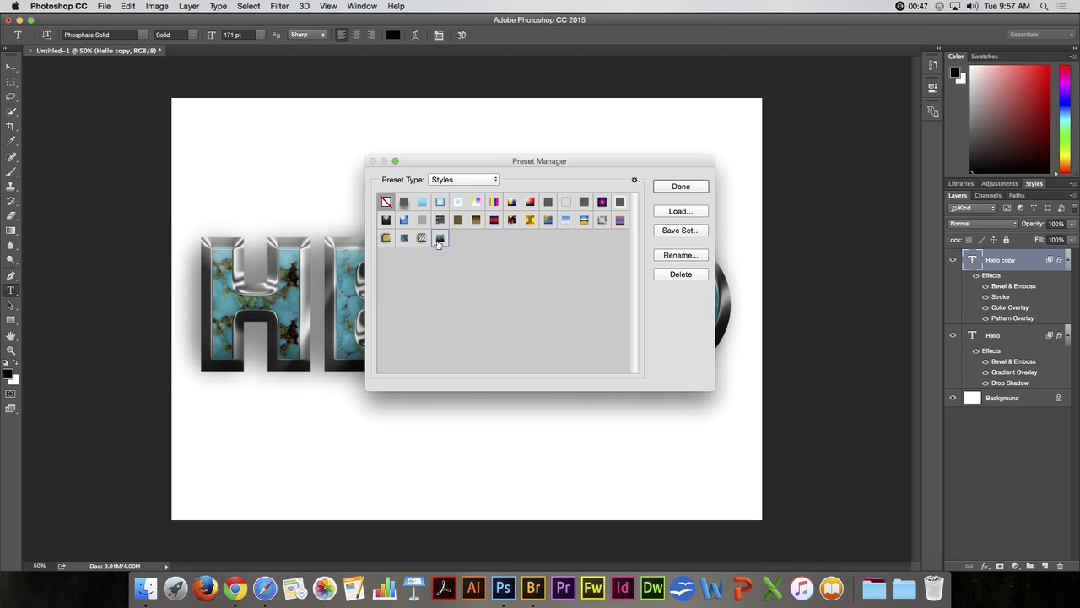
{"action": "left_click", "coordinate": [385, 240], "text": "shift"}
{"action": "left_click", "coordinate": [673, 275]}
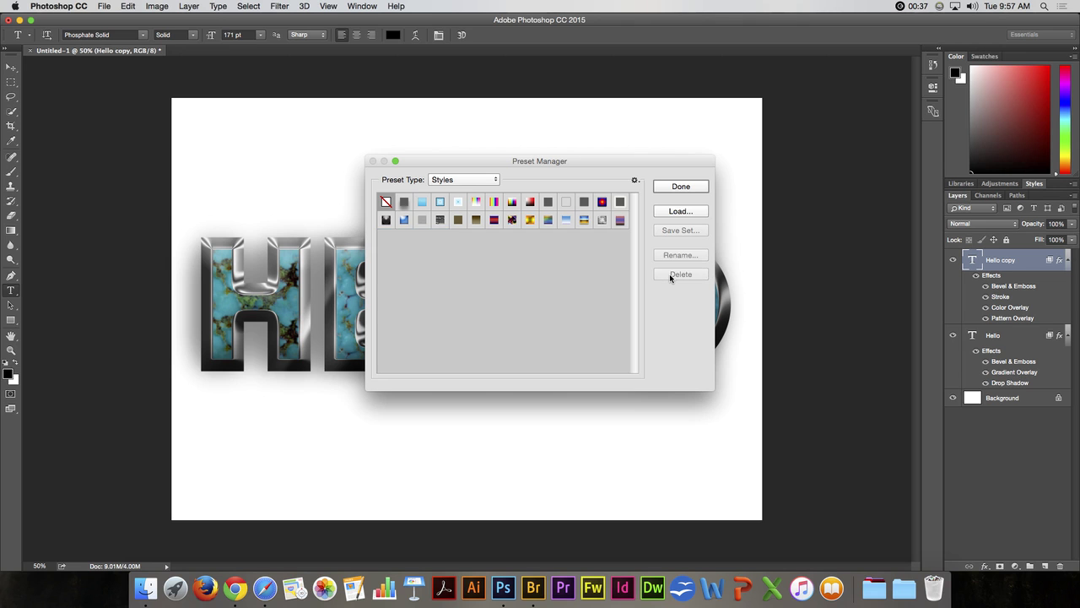
{"action": "left_click", "coordinate": [667, 185]}
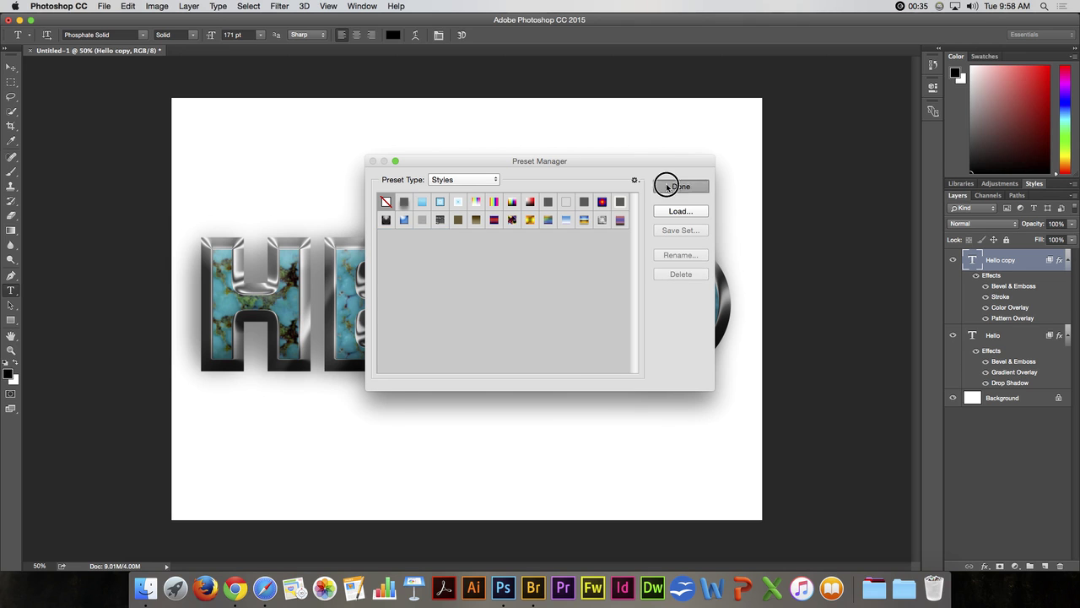